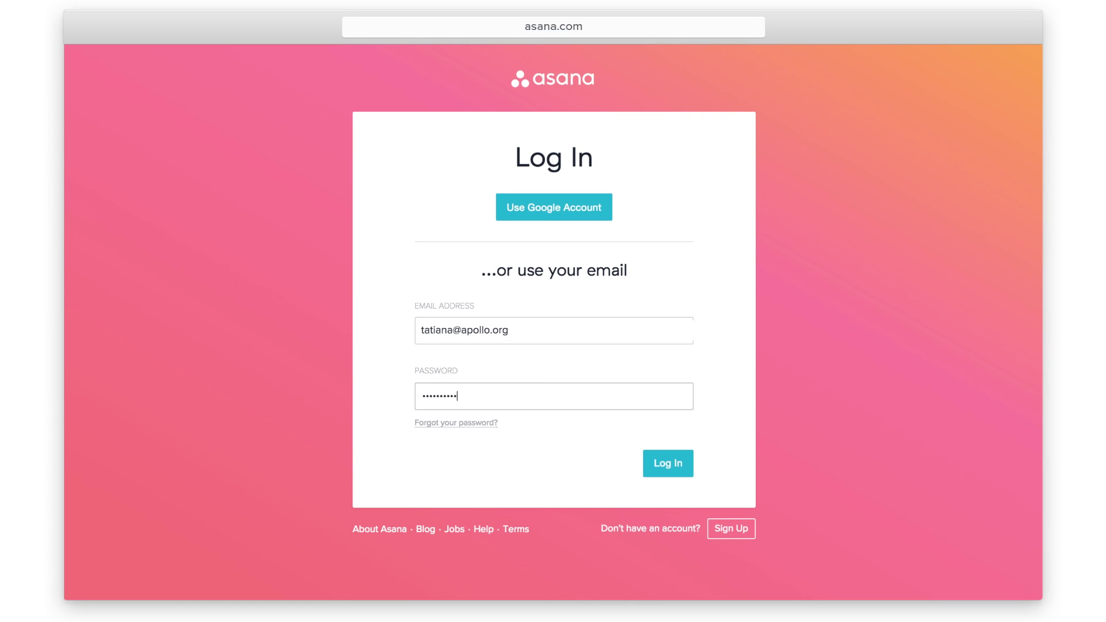
# Log in to Asana with the entered email and password.
pyautogui.click(657, 472)
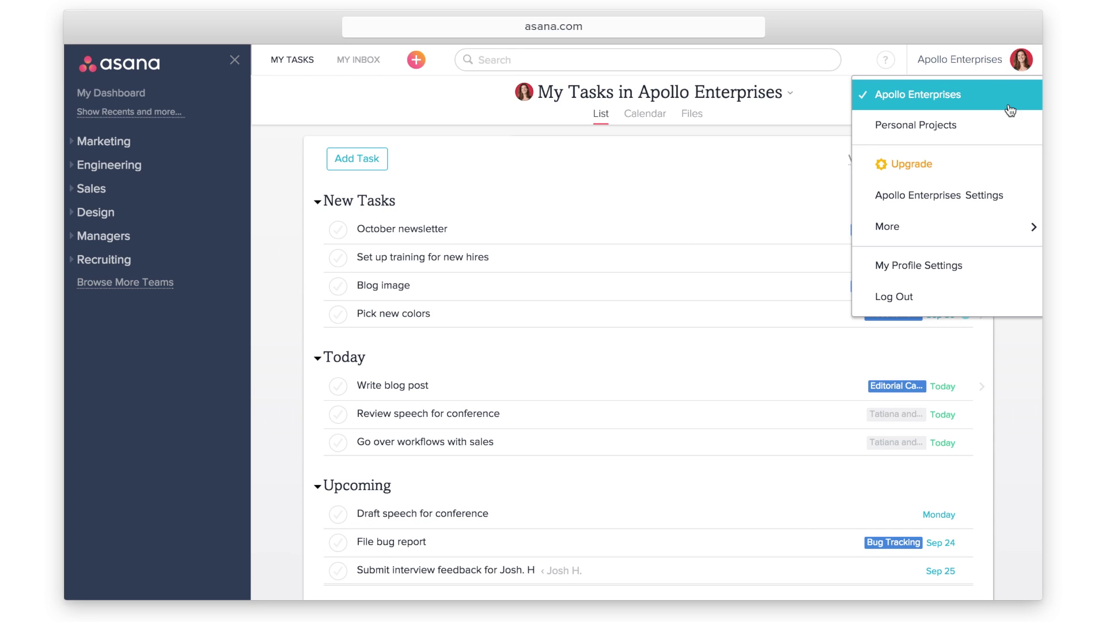
# Look over the Apollo Enterprises organization settings dialog, then close it.
pyautogui.click(1018, 200)
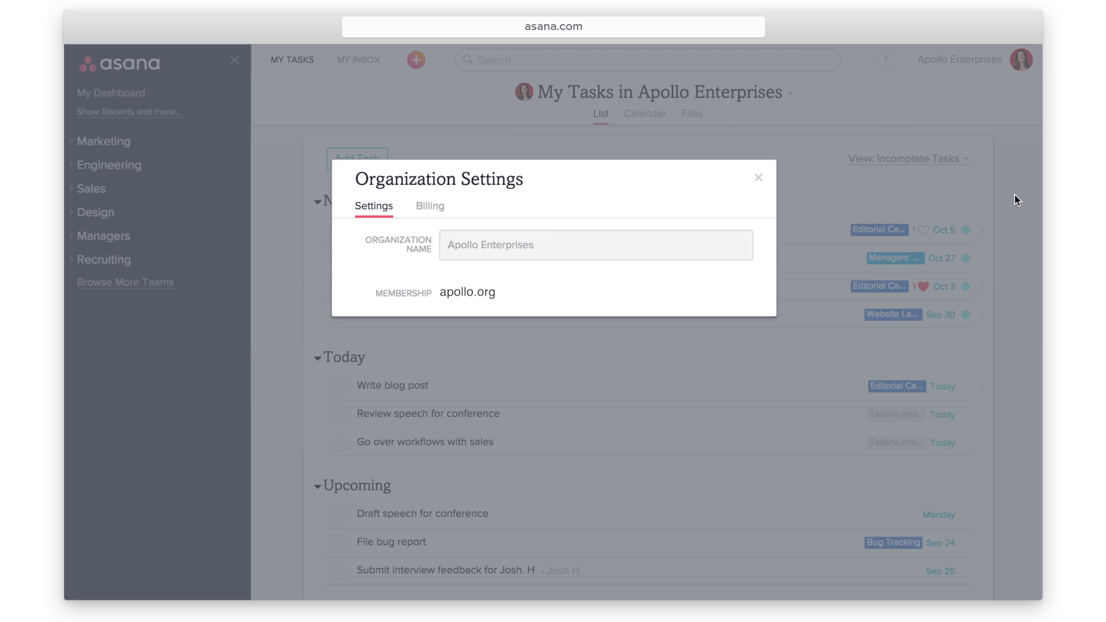
pyautogui.click(759, 178)
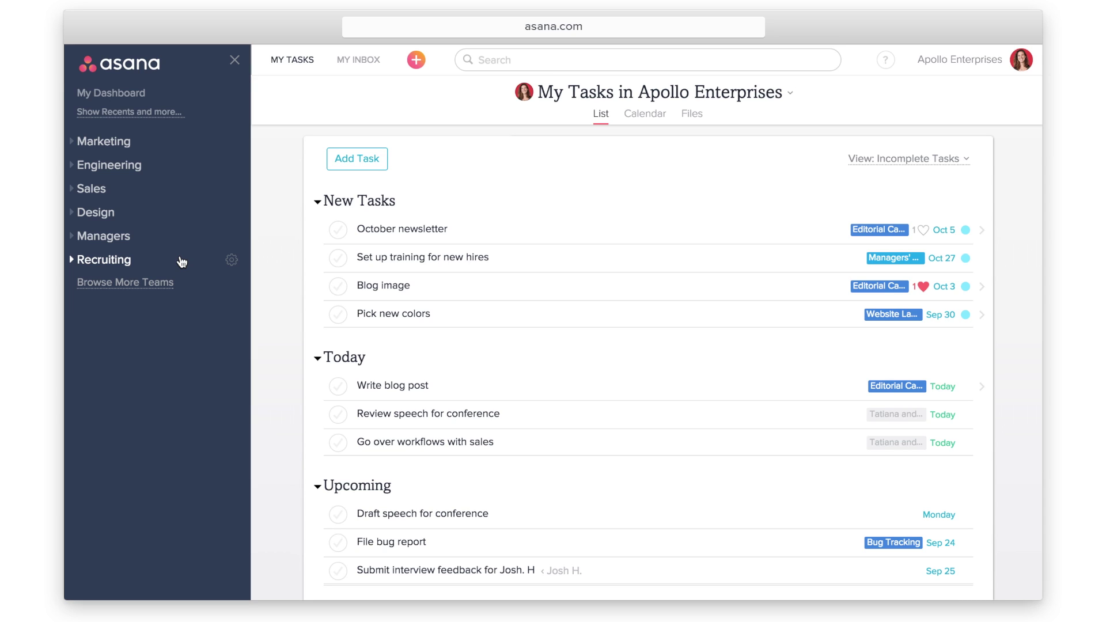
# Open Marketing's Website Launch project and view the Website launch plan task details.
pyautogui.click(180, 144)
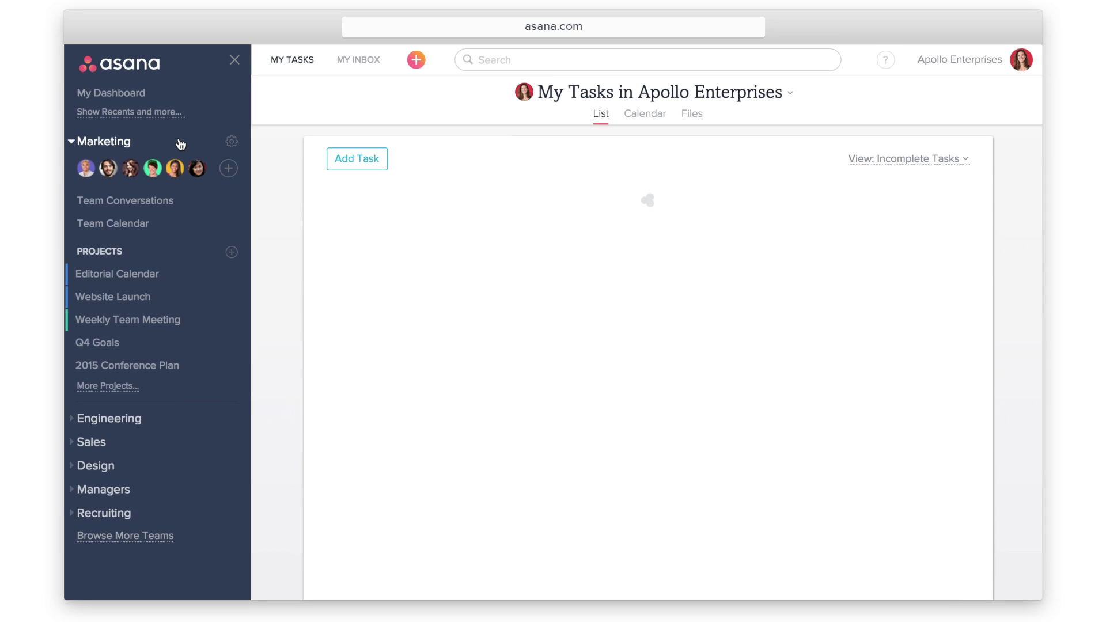
pyautogui.click(178, 298)
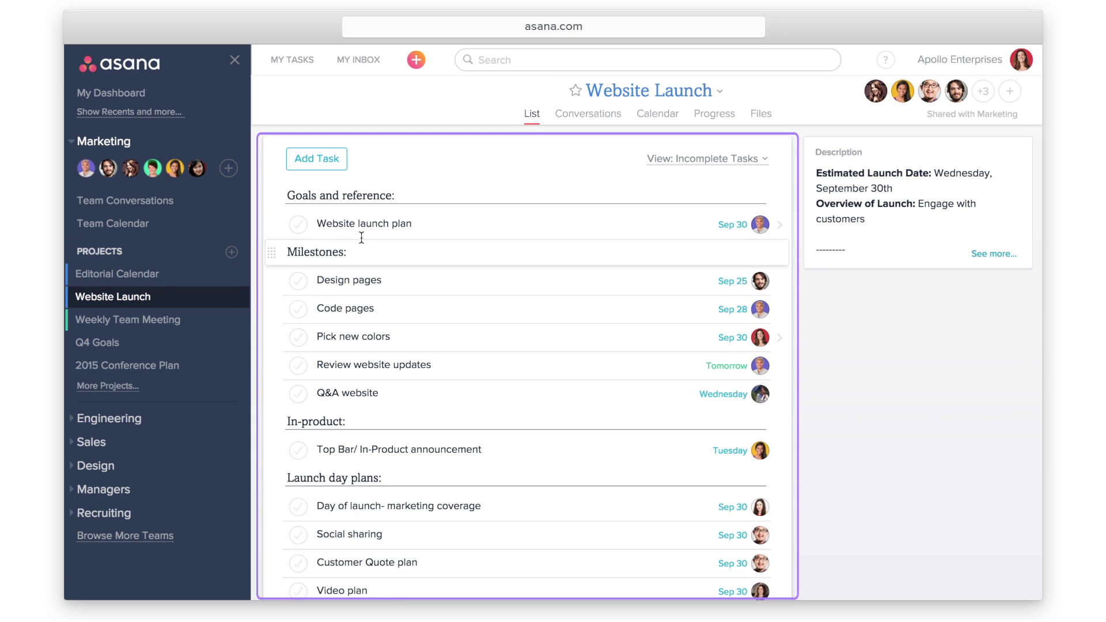
pyautogui.click(424, 222)
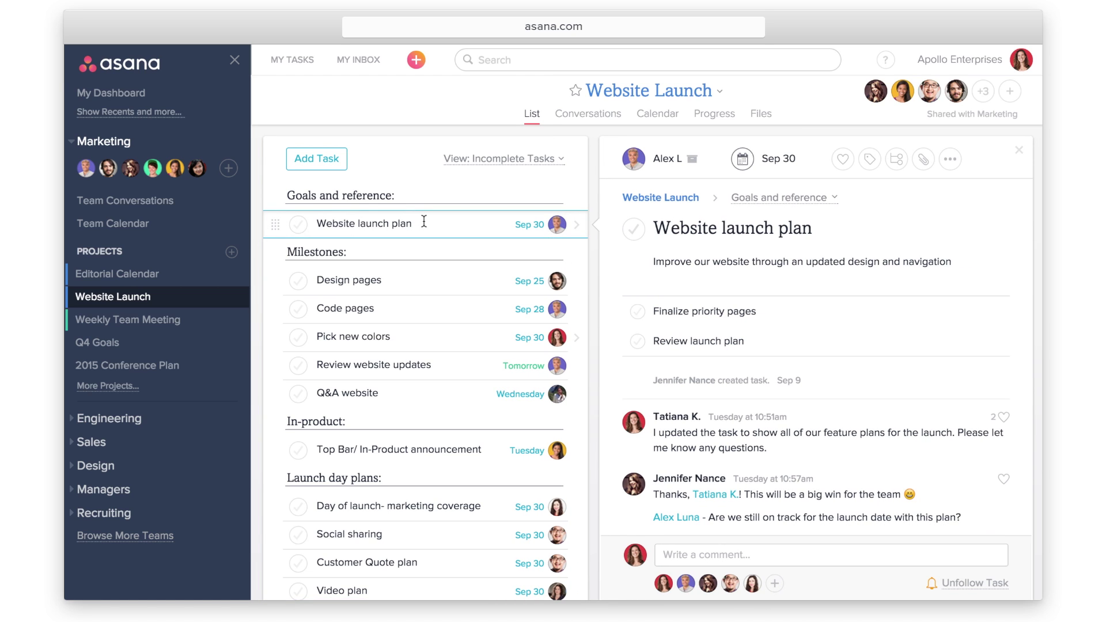
pyautogui.press('Tab')
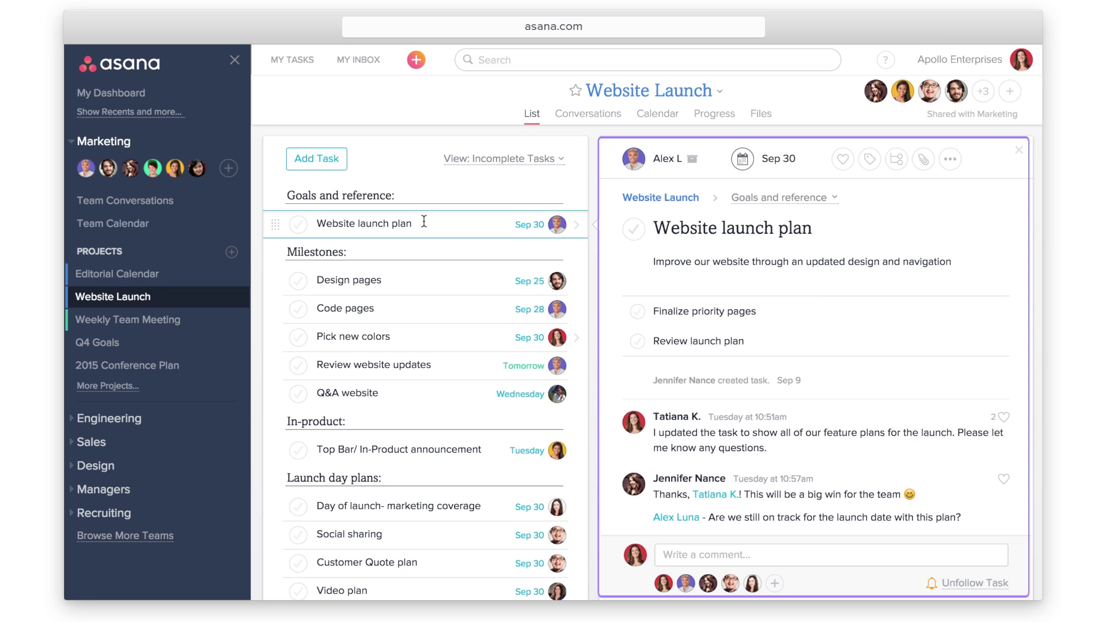
pyautogui.hotkey('shift', 'Tab')
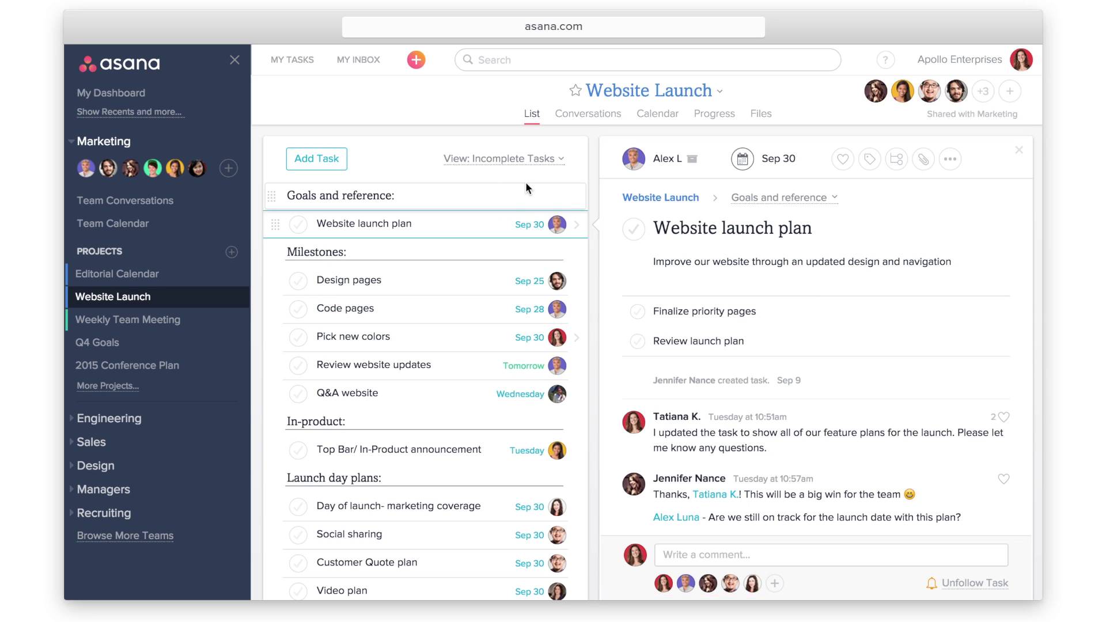
# Read the Website Launch conversations, collapse the sidebar, and go back to My Tasks.
pyautogui.click(598, 125)
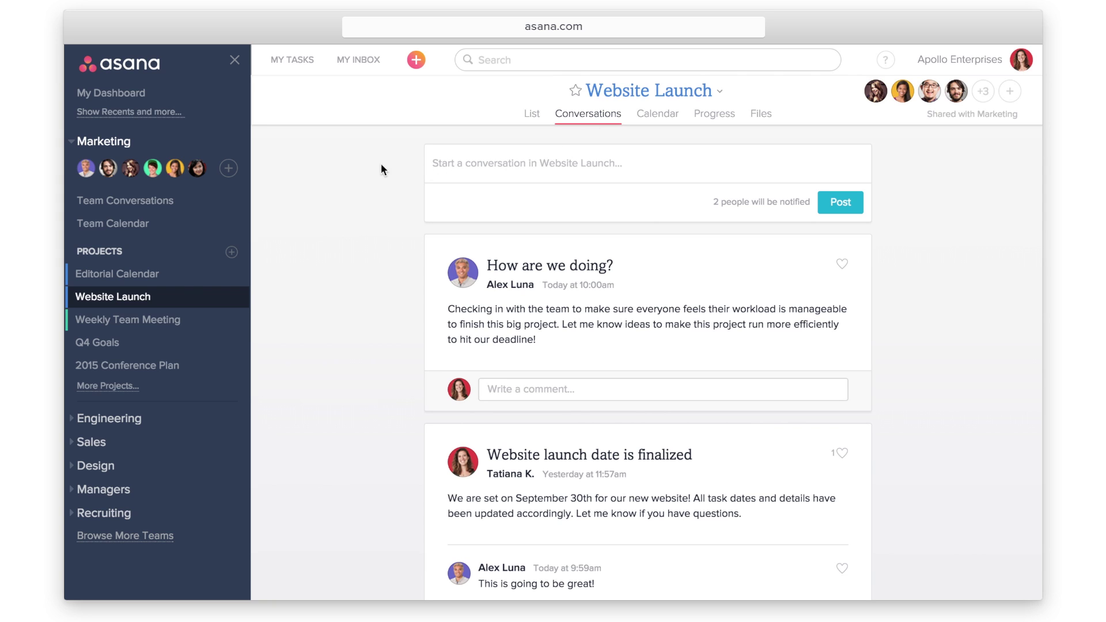
pyautogui.click(235, 60)
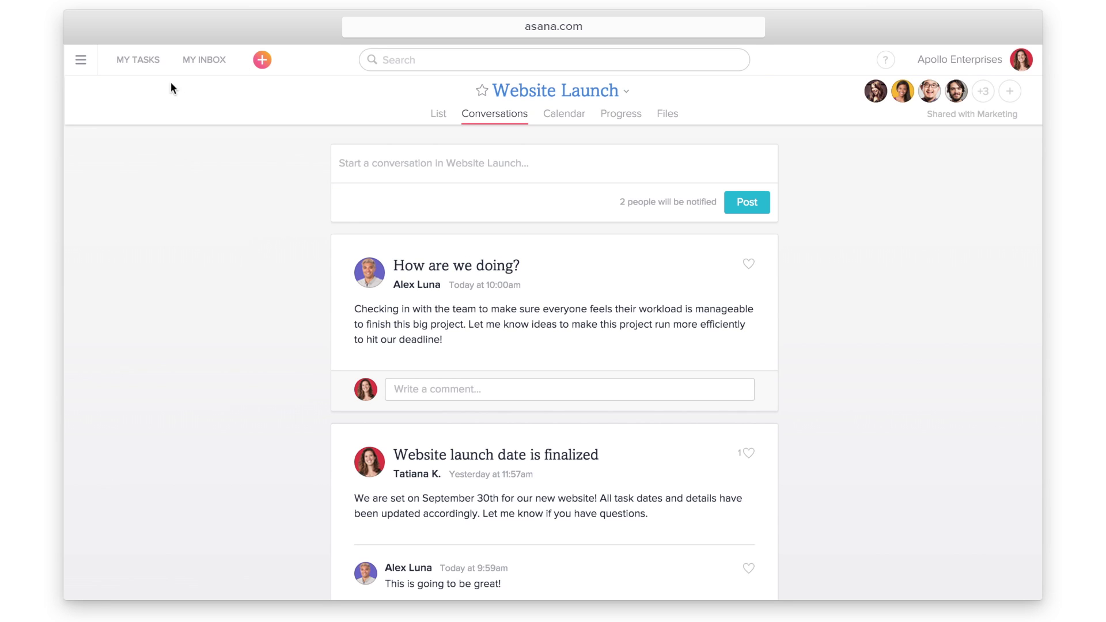
pyautogui.click(143, 70)
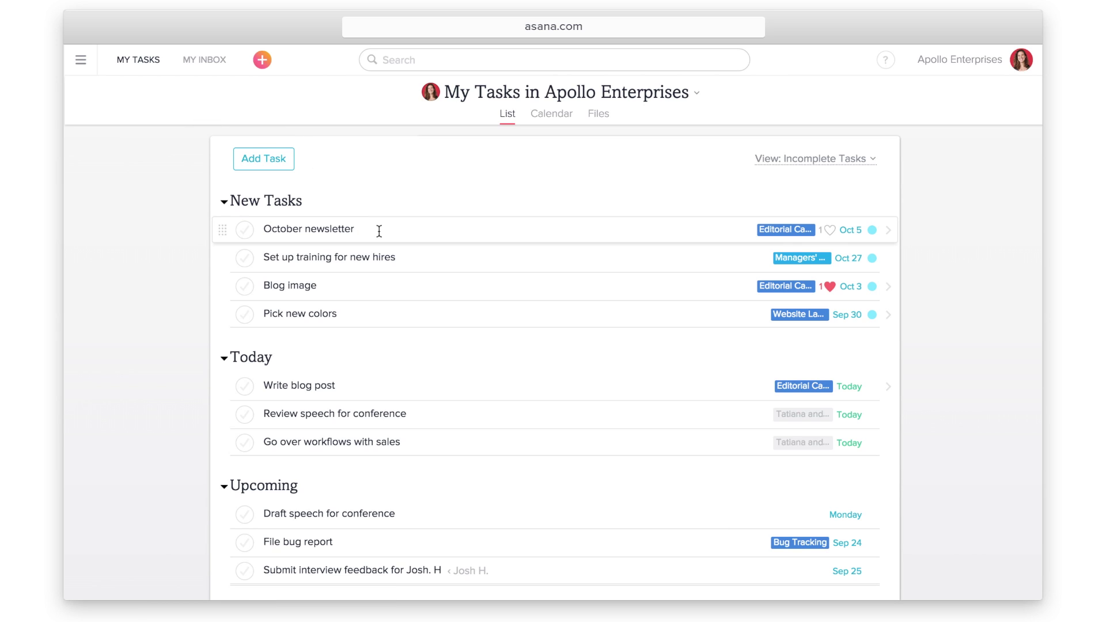
# View the October newsletter task details, then switch to My Inbox.
pyautogui.moveTo(382, 230)
pyautogui.click(380, 230)
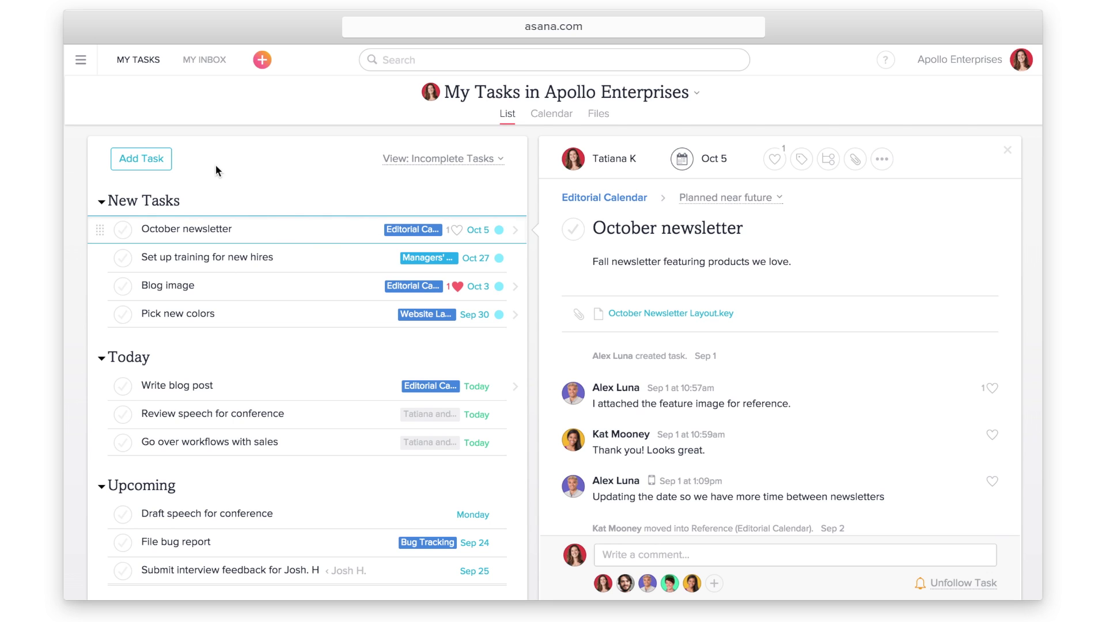
pyautogui.click(197, 72)
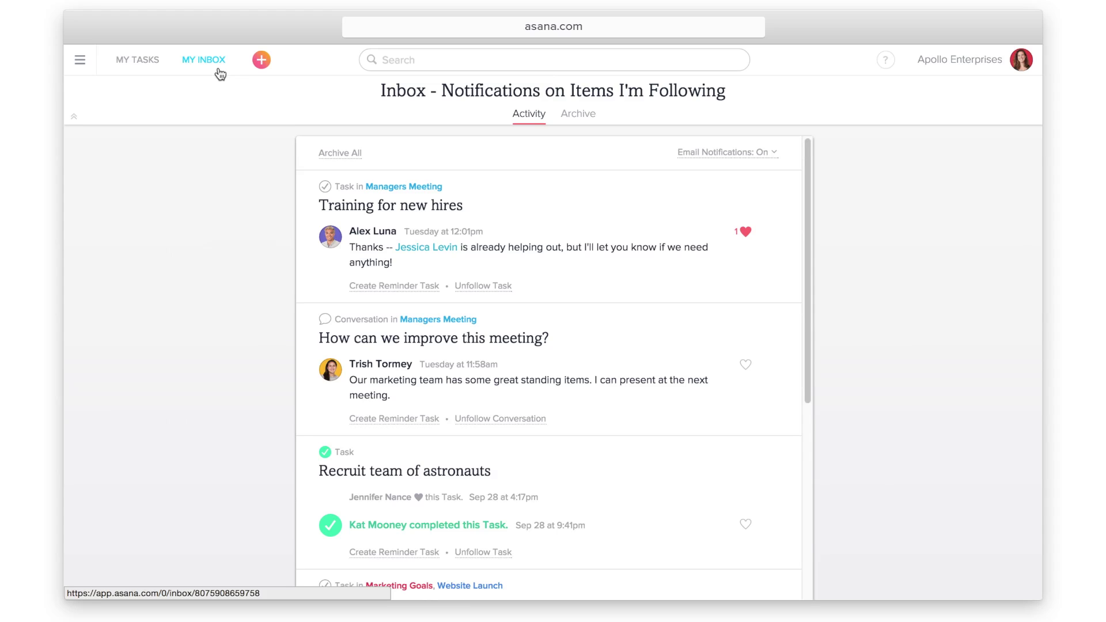
# Quick-add the task 'Schedule meeting with Alex', then bring up the suggested searches.
pyautogui.click(263, 61)
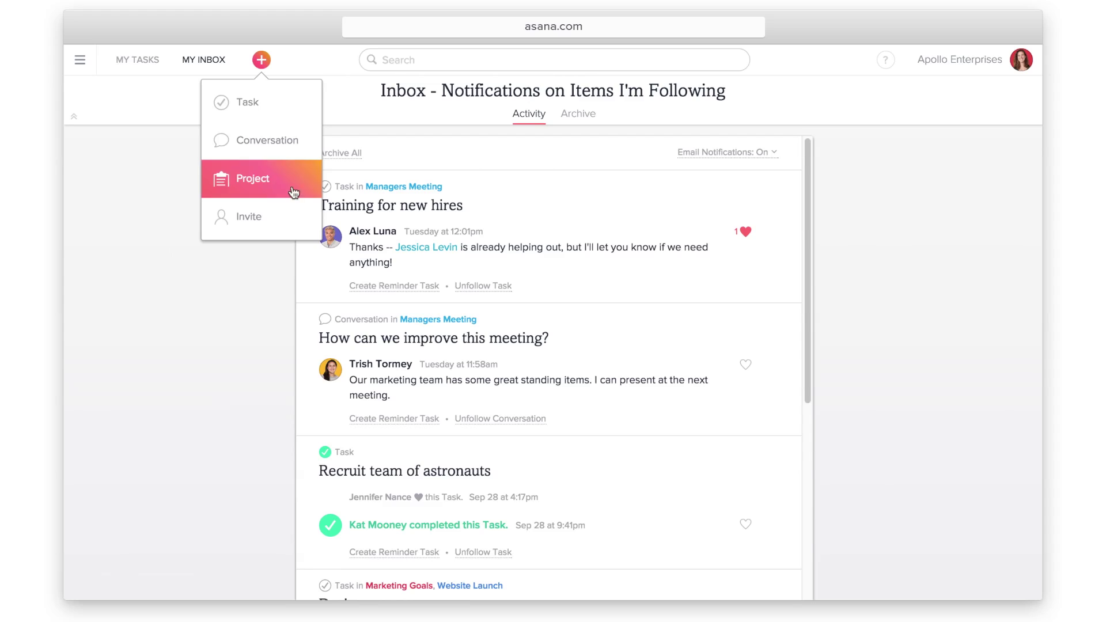
pyautogui.click(290, 105)
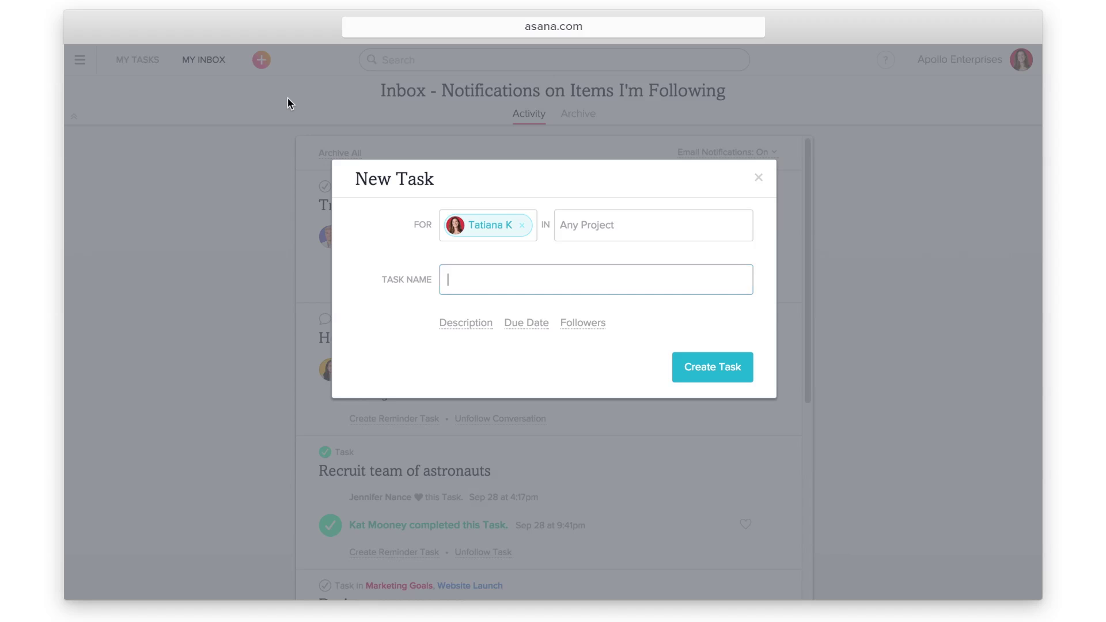
pyautogui.write('Schedule meeting with Alex')
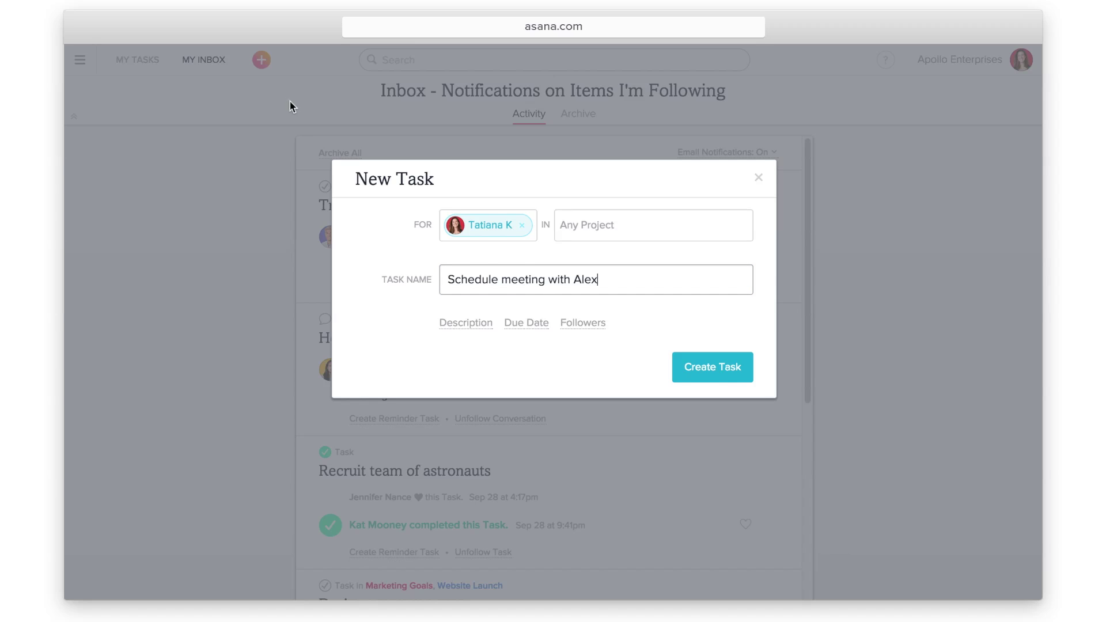
pyautogui.click(708, 365)
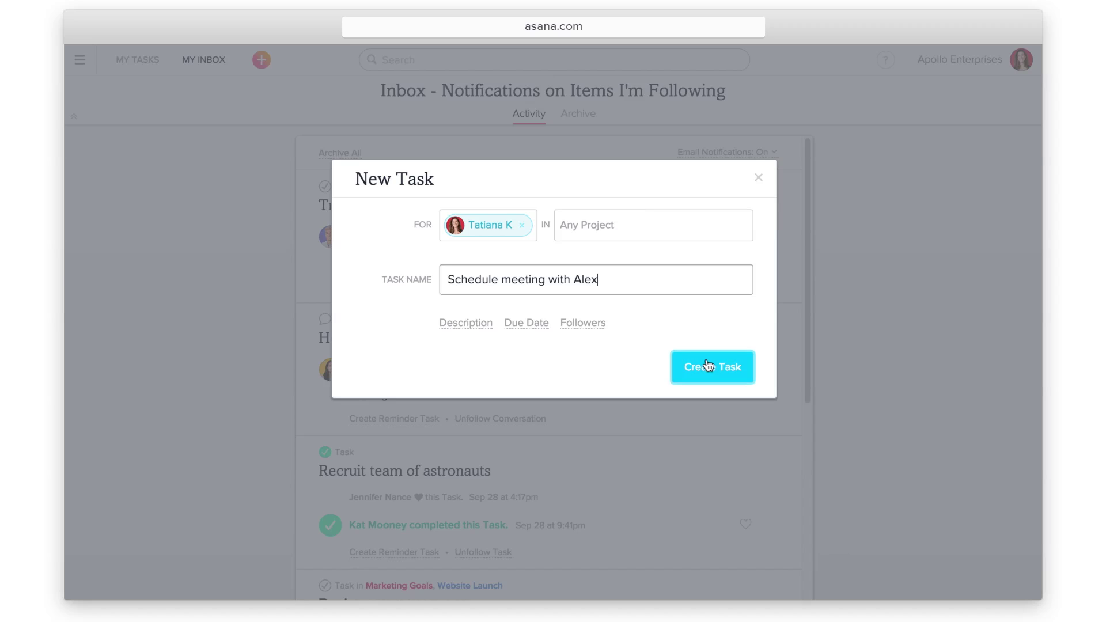
pyautogui.click(709, 366)
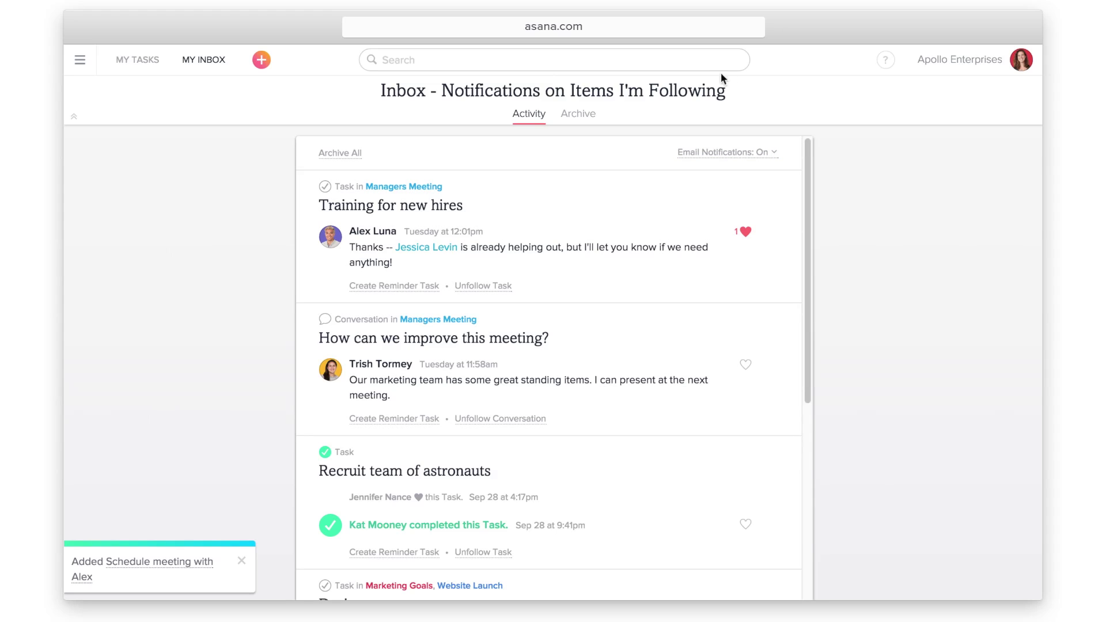
pyautogui.click(652, 59)
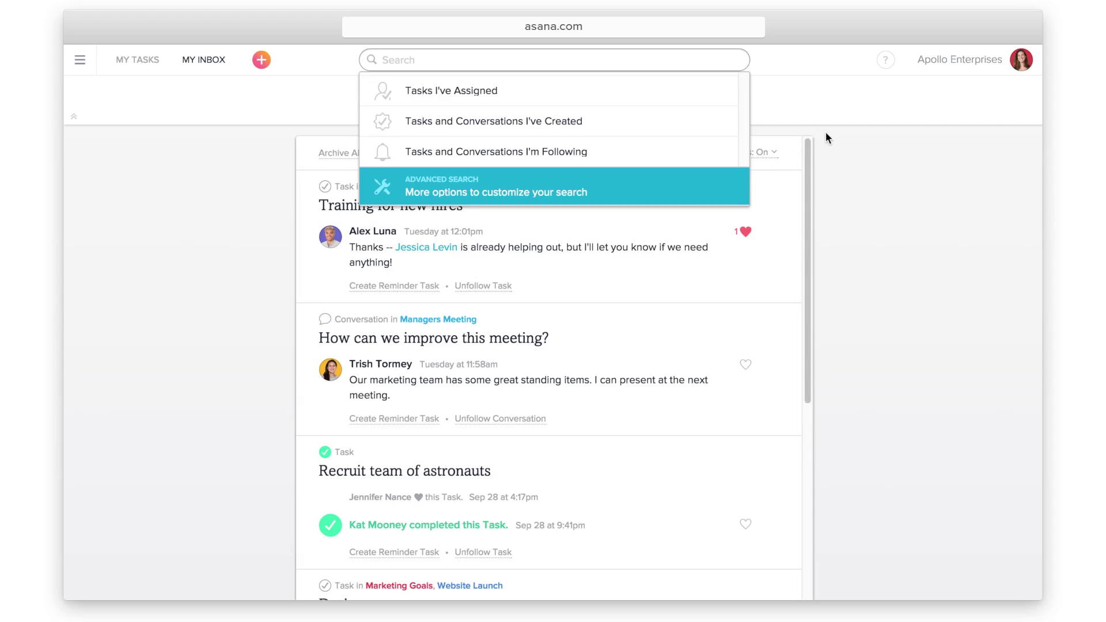
pyautogui.click(855, 121)
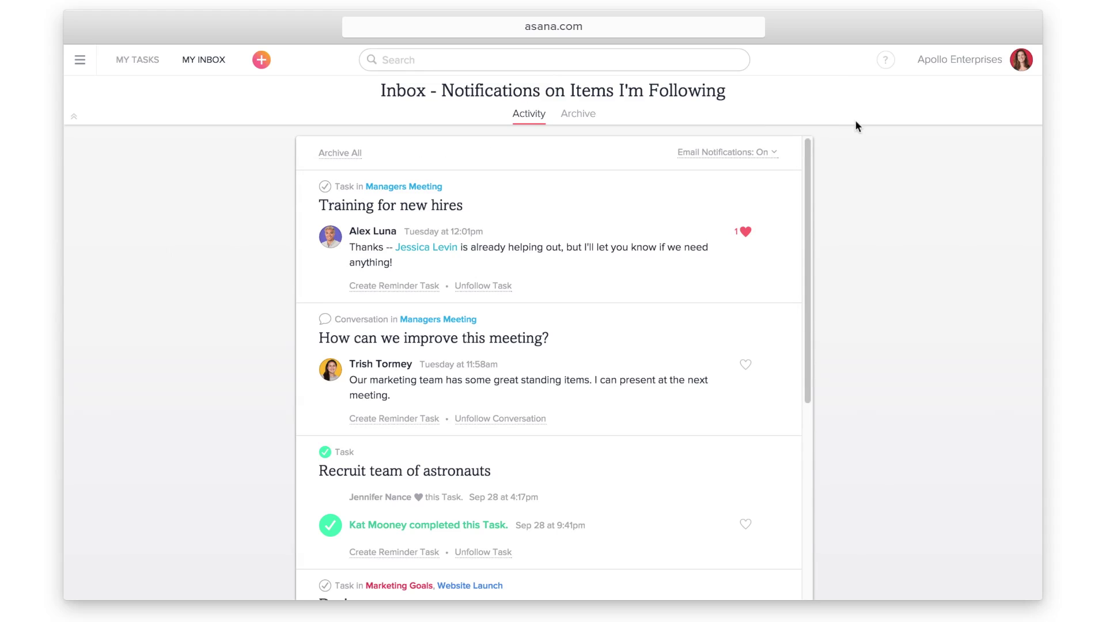
pyautogui.click(887, 64)
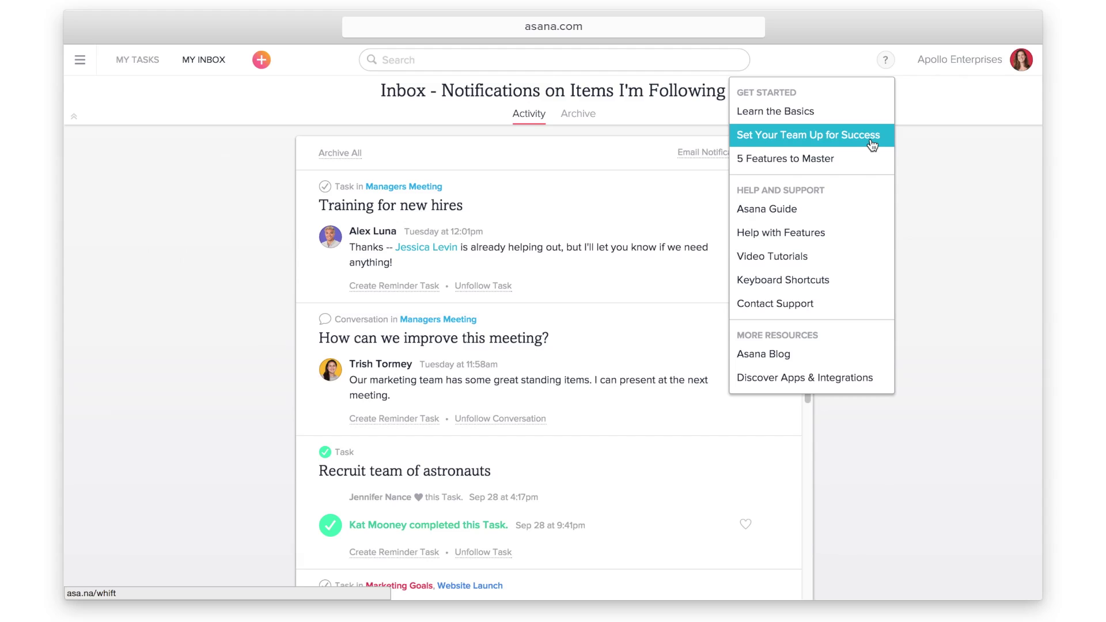
pyautogui.click(872, 144)
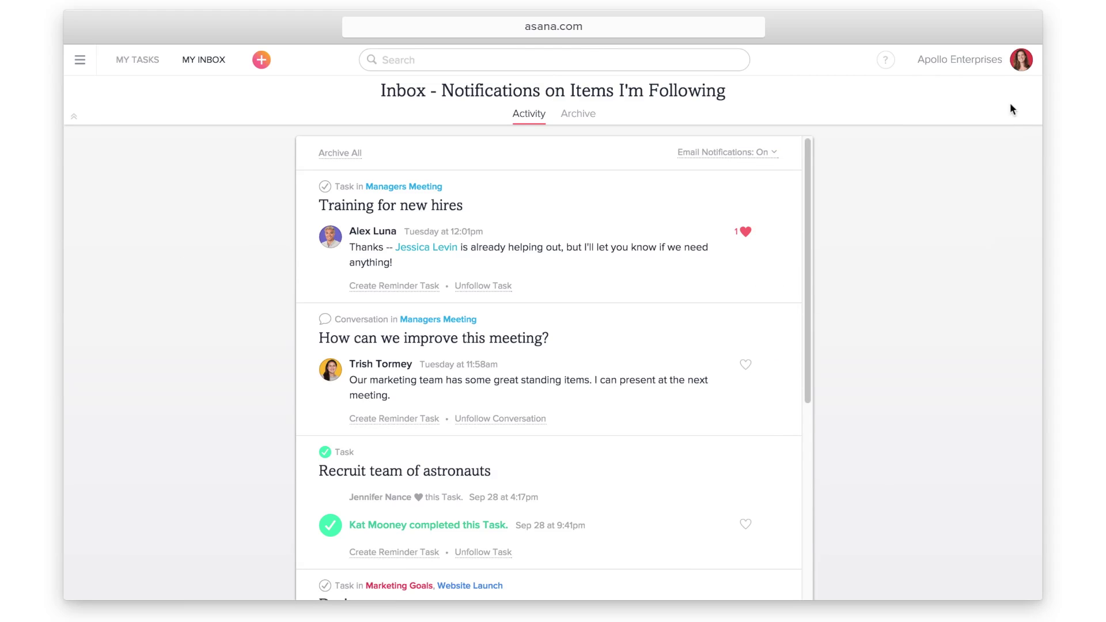
pyautogui.click(1015, 76)
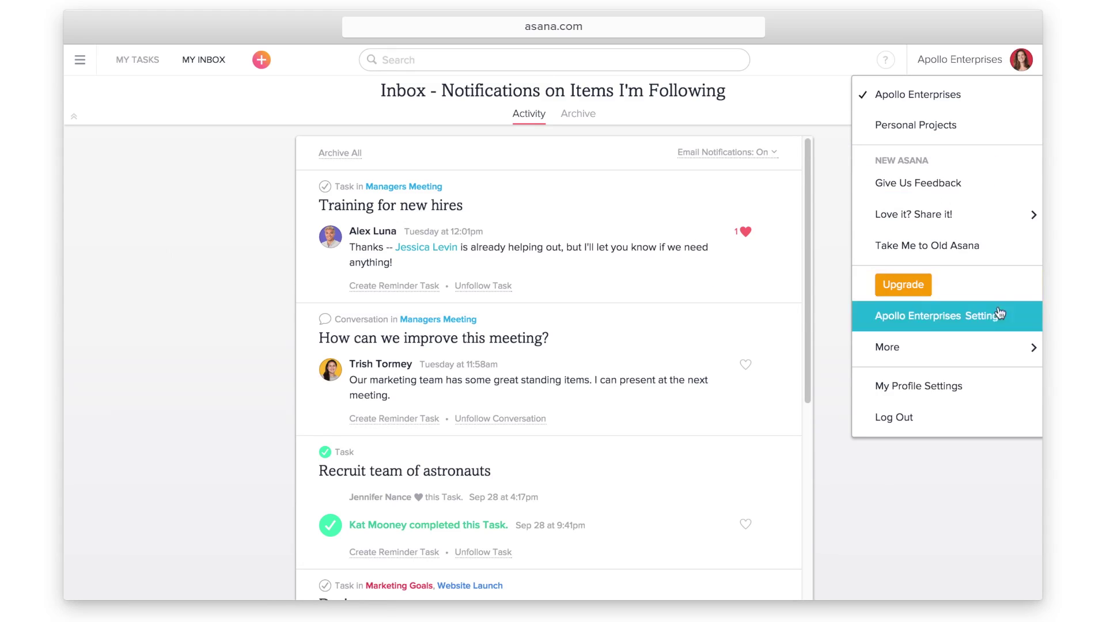
# Open My Profile Settings from the account dropdown.
pyautogui.click(993, 392)
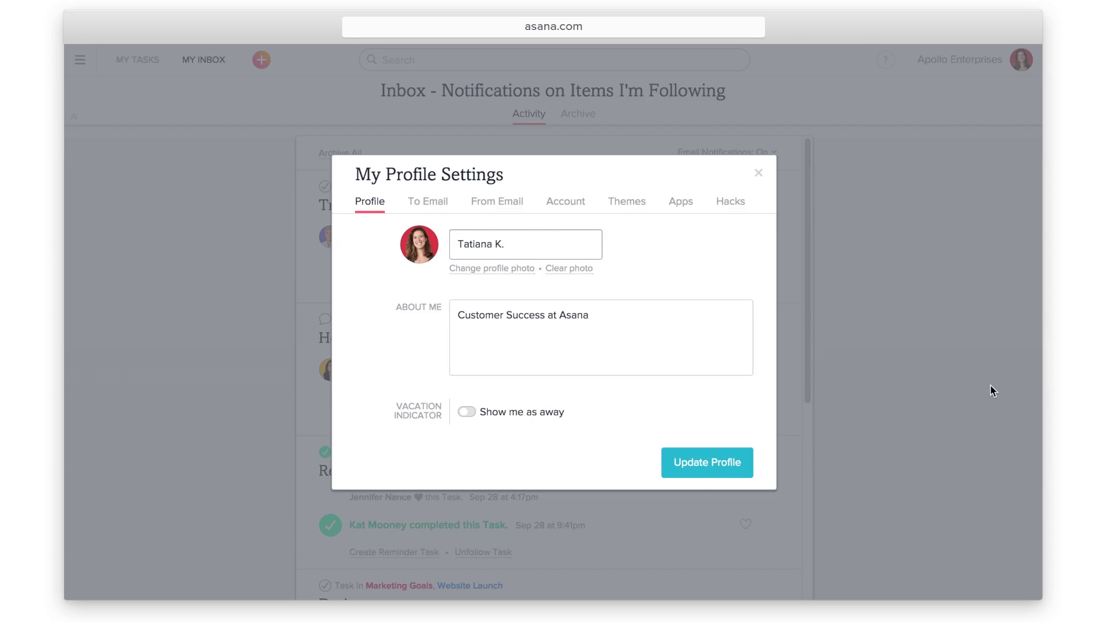